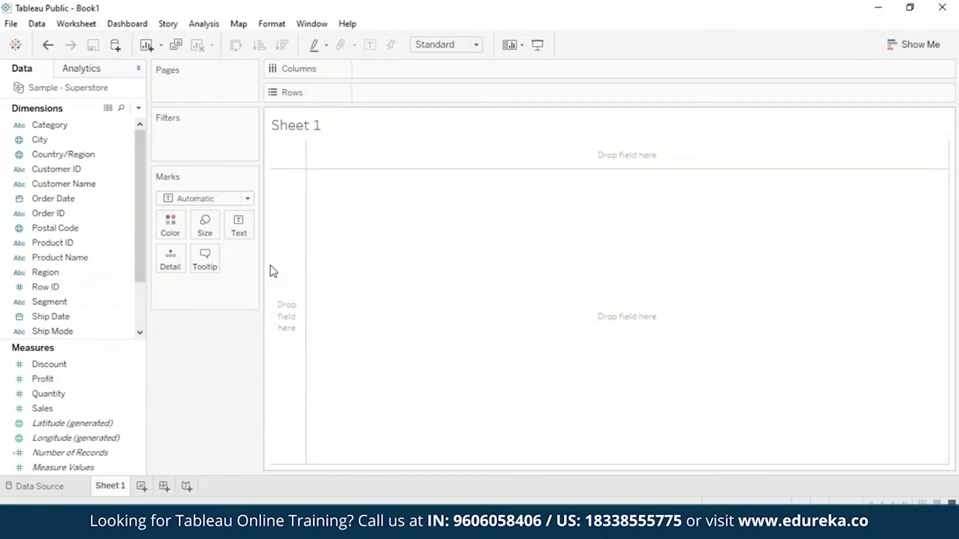
Put SUM(Sales) on Columns as a horizontal bar.
click(53, 242)
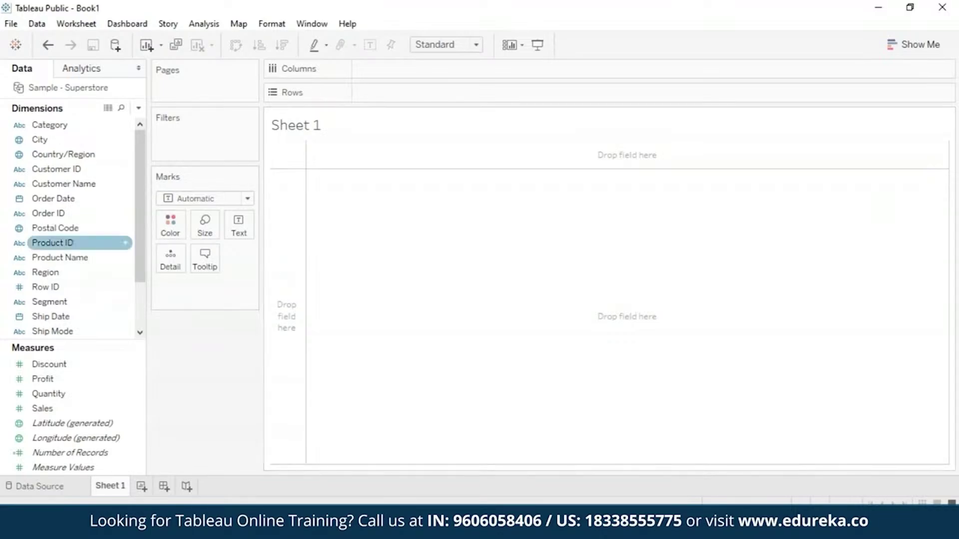
click(75, 394)
click(75, 407)
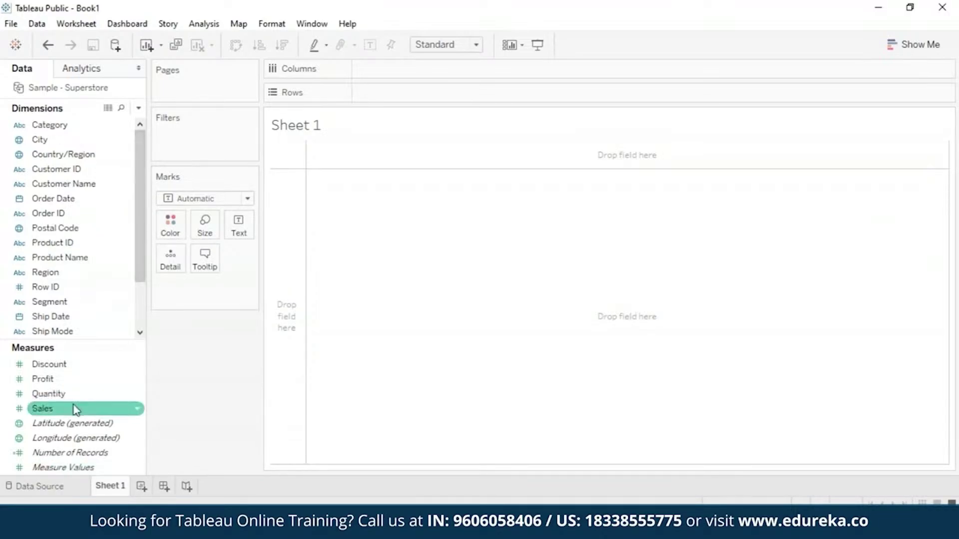
mouse_move(75, 409)
mouse_down()
mouse_move(317, 318)
mouse_move(483, 57)
mouse_move(456, 81)
mouse_move(467, 73)
mouse_move(449, 68)
mouse_up()
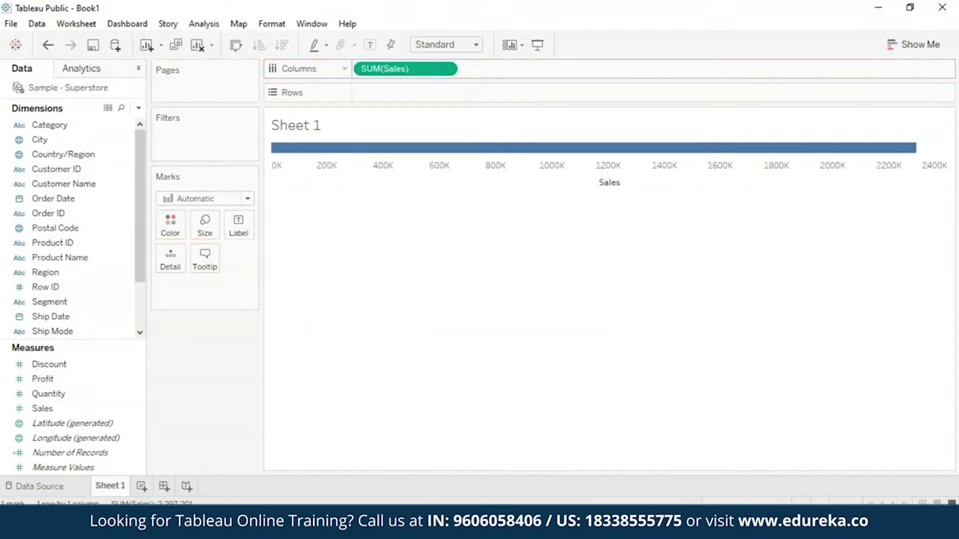
click(125, 154)
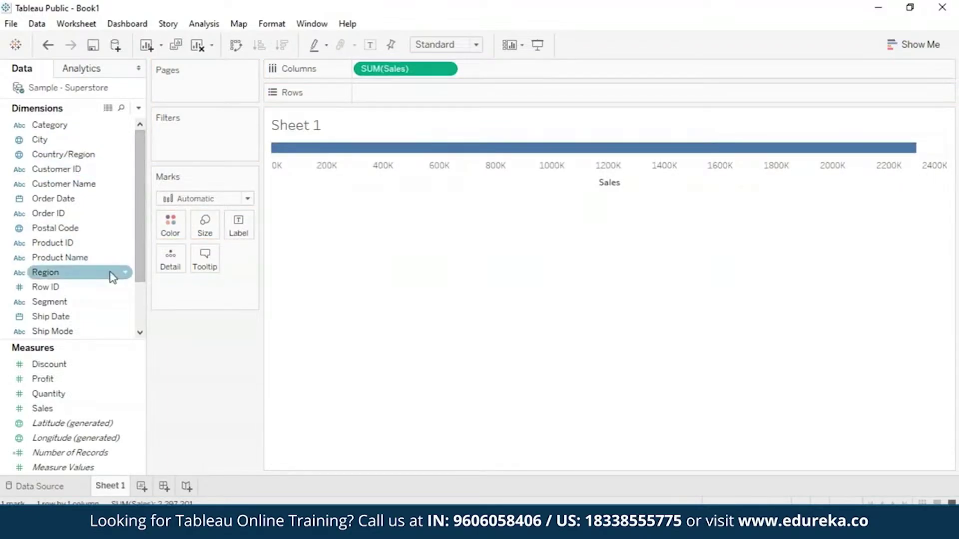
Break the Sales bar out by Sub-Category on Rows and sort it descending.
drag(141, 270, 138, 331)
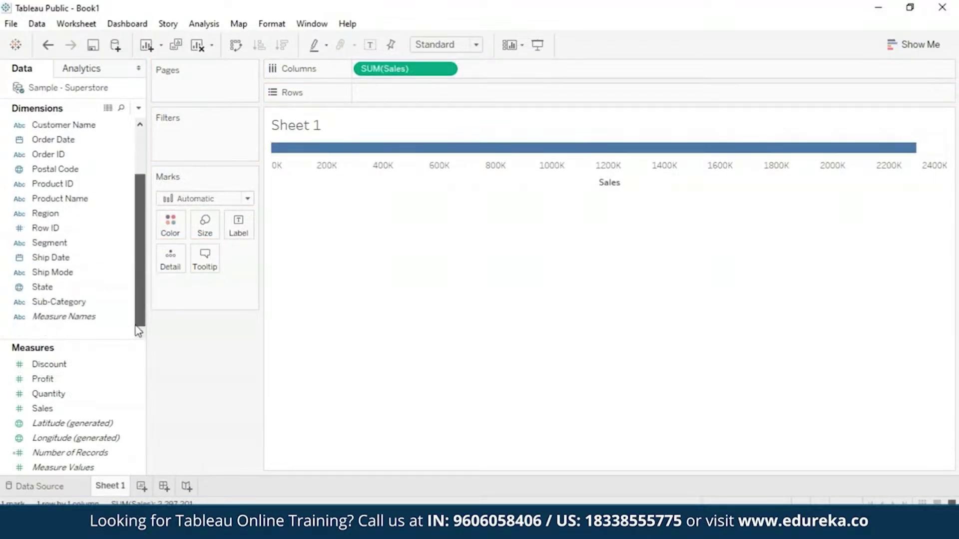
click(72, 301)
drag(74, 304, 398, 90)
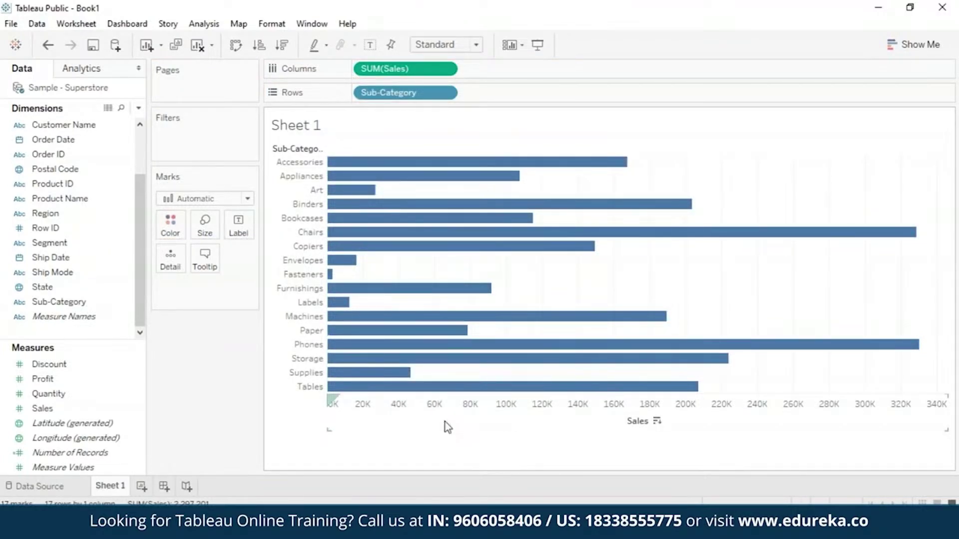
click(281, 45)
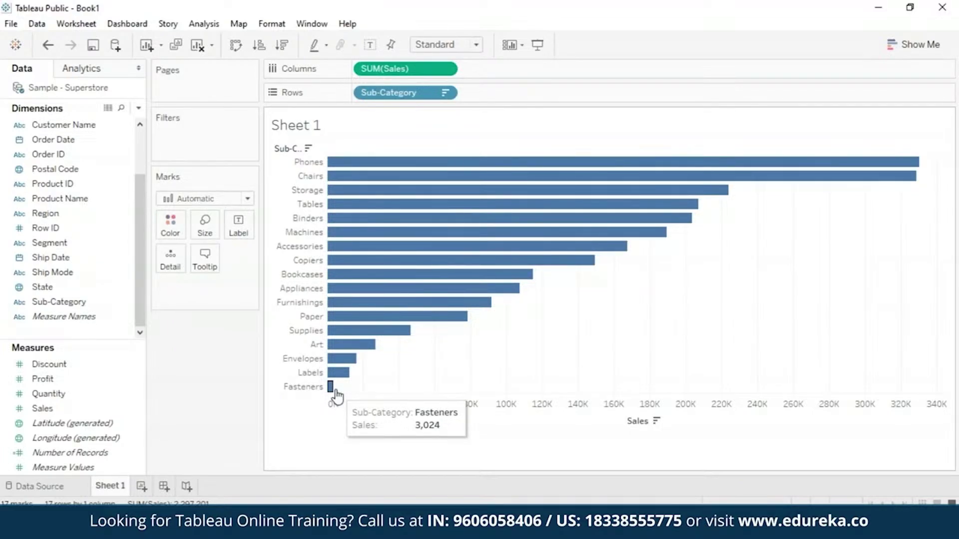
click(92, 305)
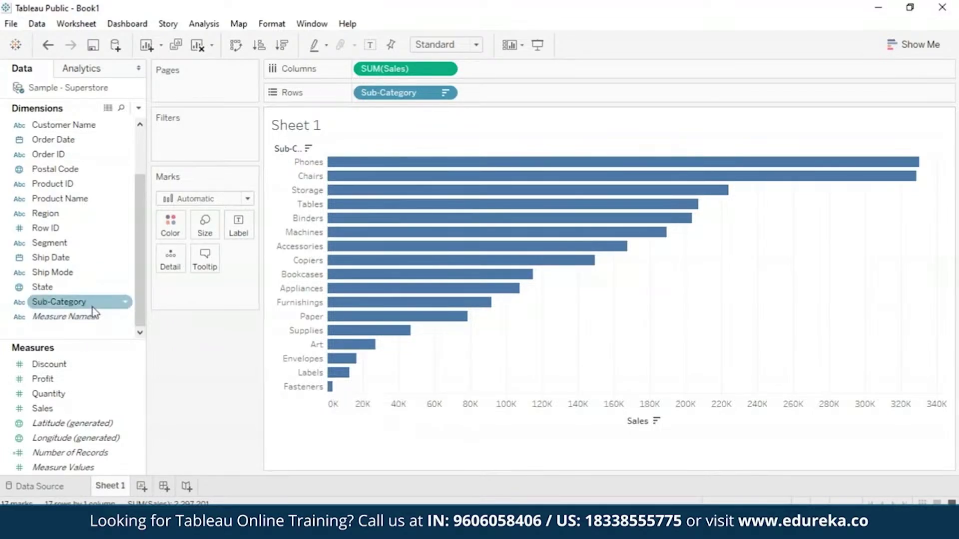
Add a Sub-Category filter keeping the Top 10 by Sum of Sales, and apply it.
drag(91, 306, 219, 145)
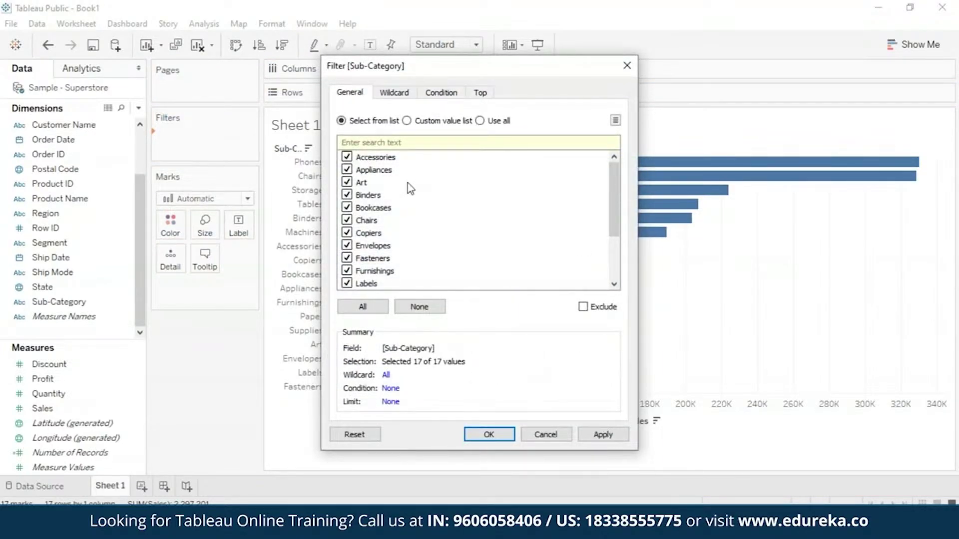
click(479, 93)
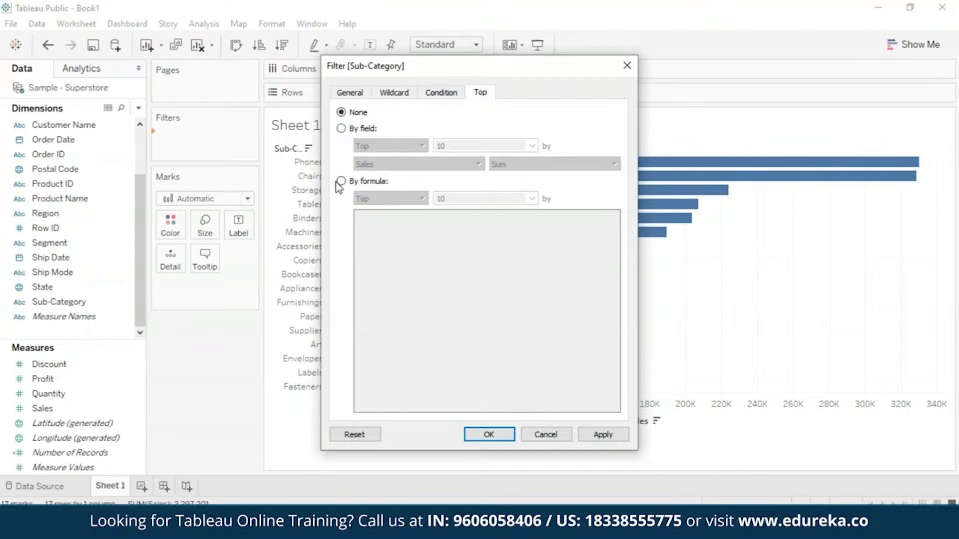
click(344, 129)
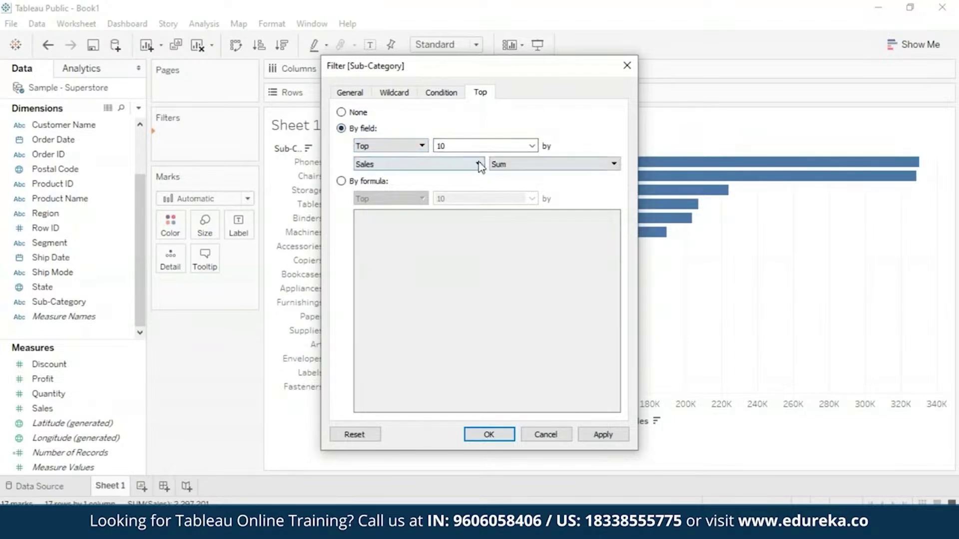
click(609, 437)
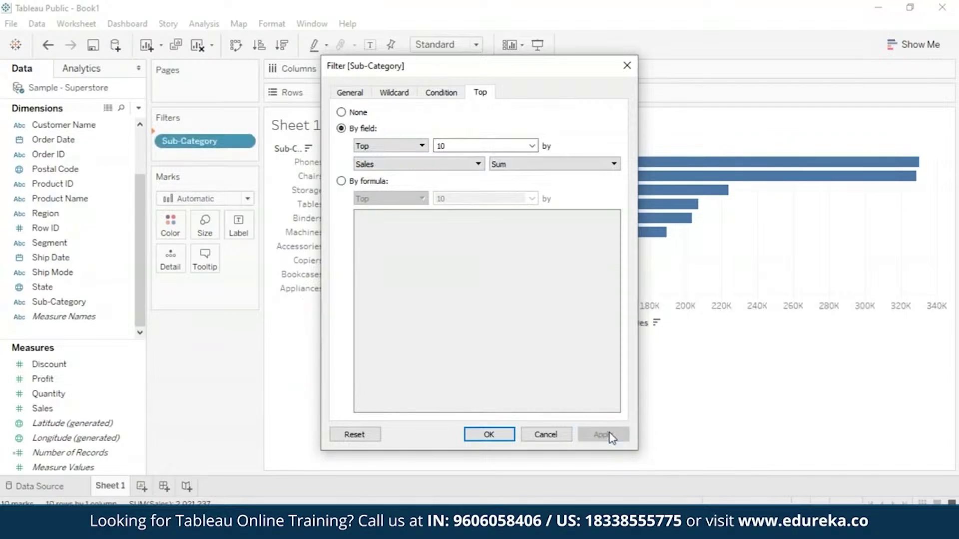
Close the Sub-Category filter settings and select the Category dimension.
click(491, 434)
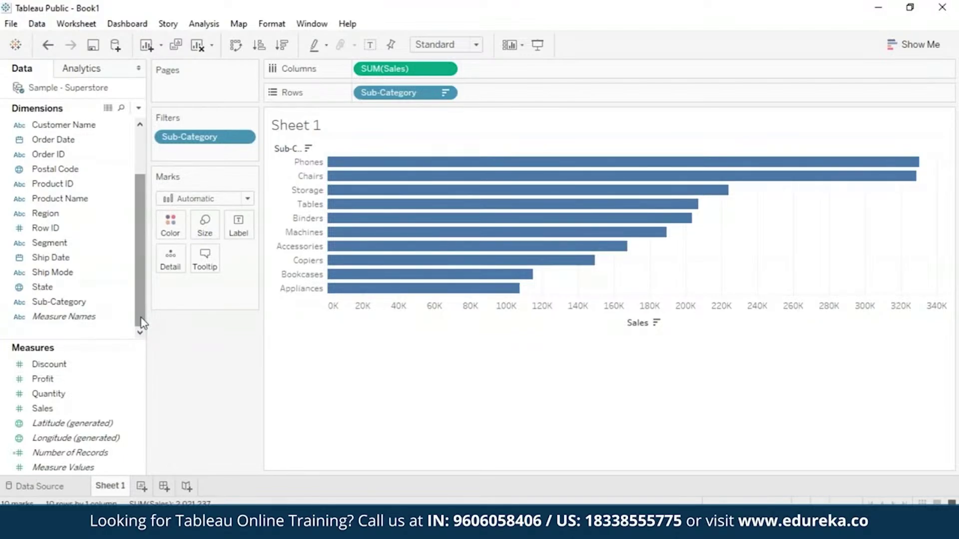
drag(142, 307, 137, 232)
click(84, 127)
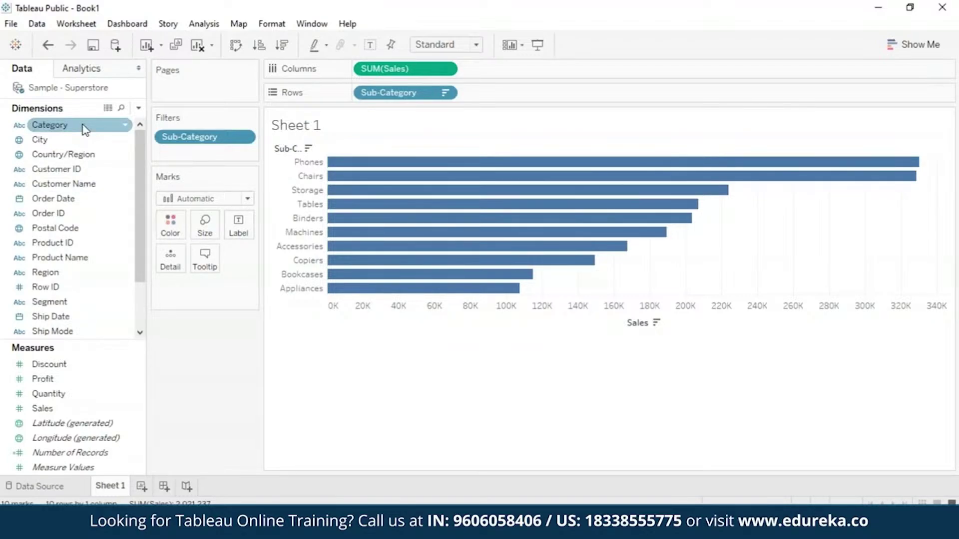
Add a Category filter that keeps only Furniture.
drag(84, 128, 205, 151)
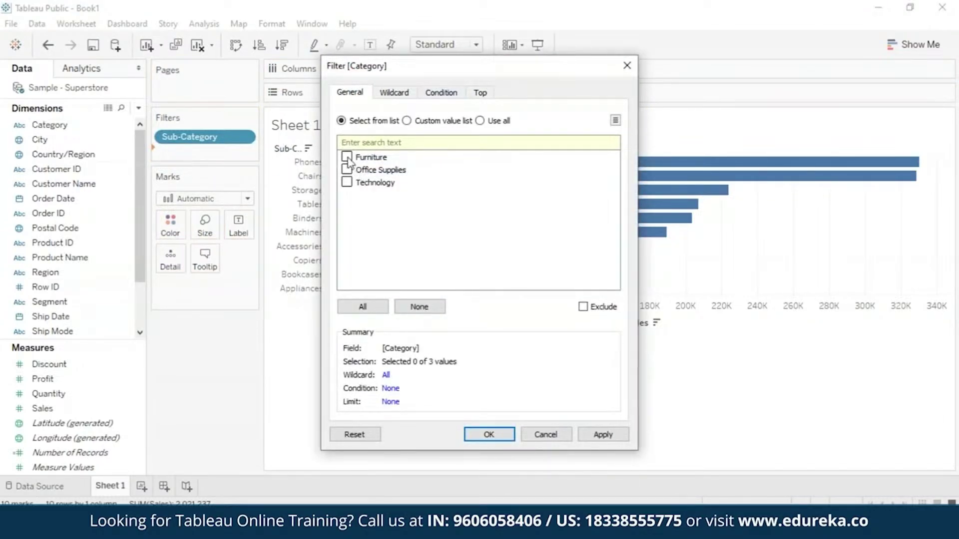
click(347, 157)
click(489, 435)
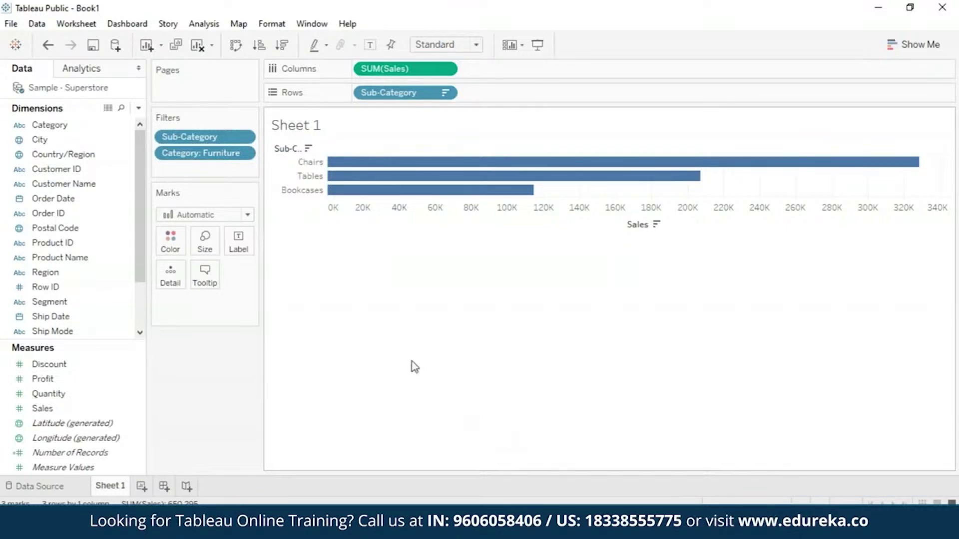
Add the Category: Furniture filter to context so Furnishings joins the bars.
click(244, 154)
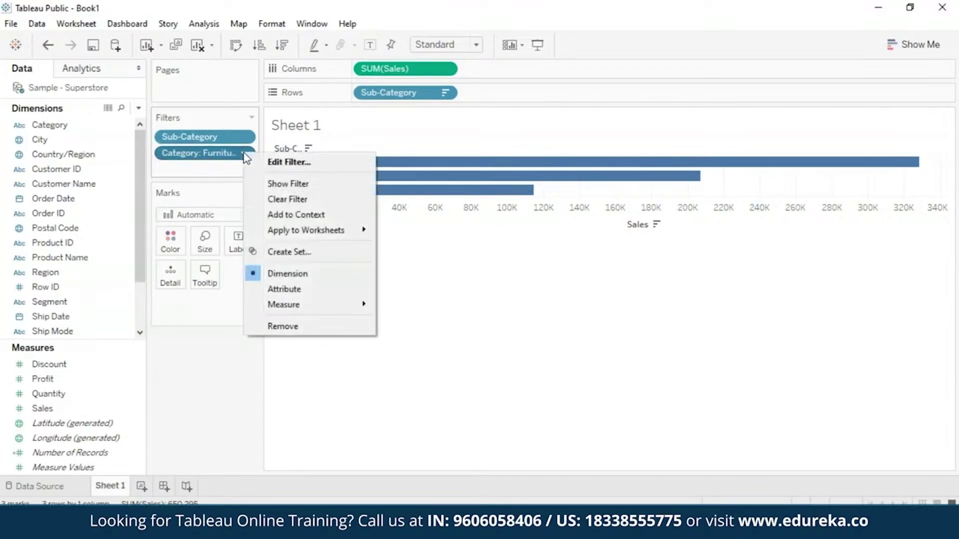
click(290, 219)
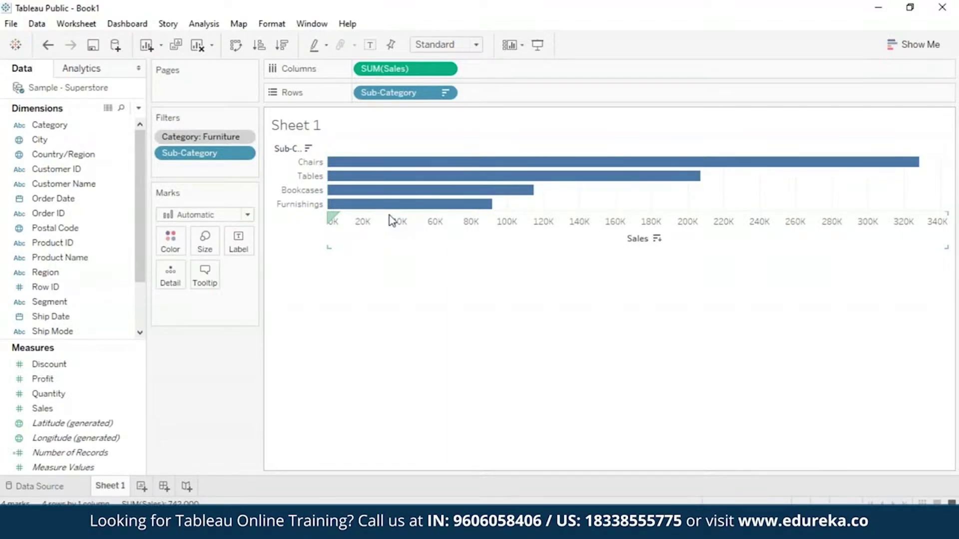
Take the Sub-Category pill off the Filters shelf, leaving only Category: Furniture.
click(64, 184)
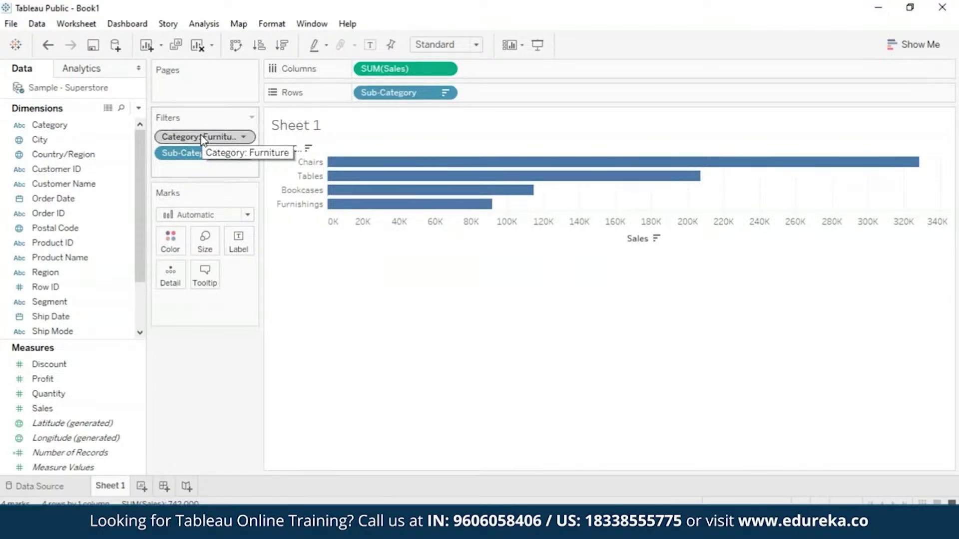
drag(197, 153, 199, 152)
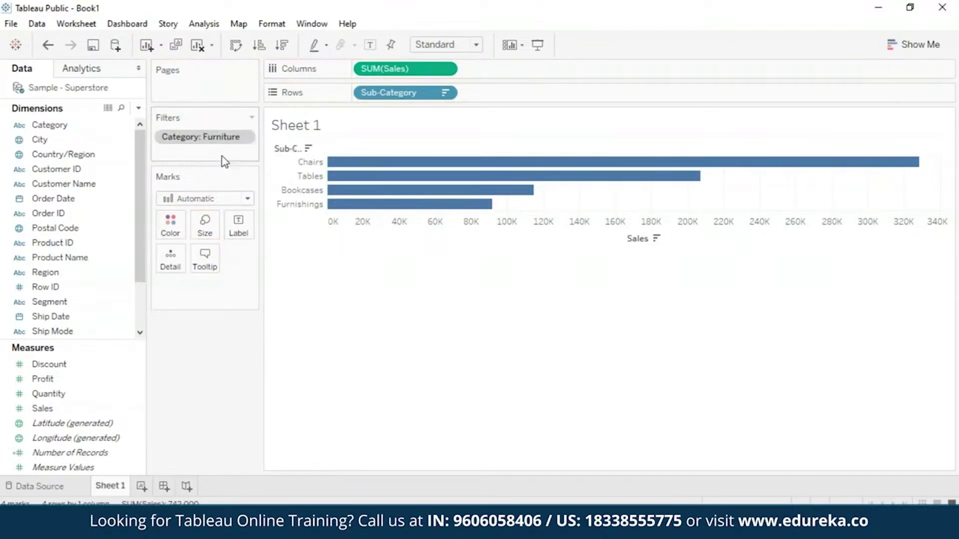
Undo the removal with Ctrl+Z to bring back the Sub-Category filter.
key(ctrl+z)
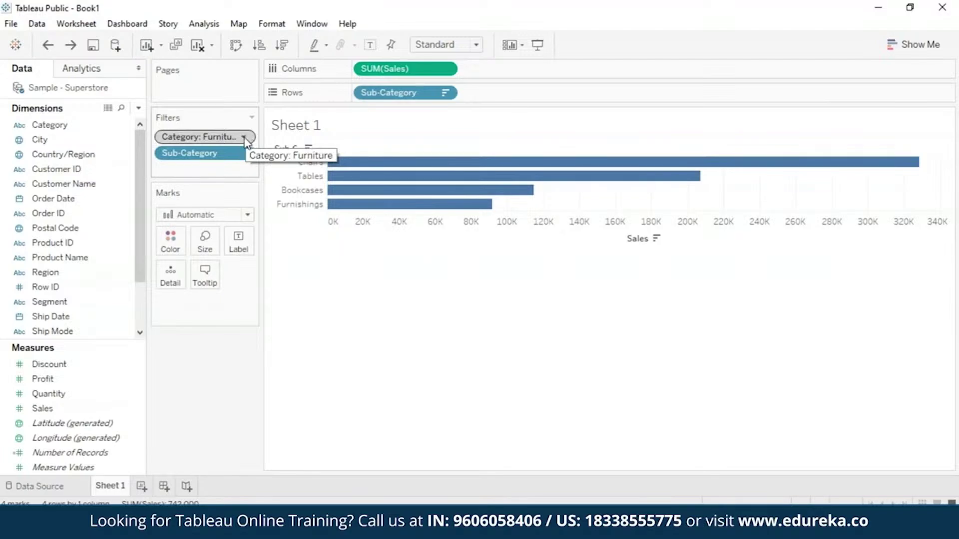
Edit the Category context filter to keep Office Supplies instead of Furniture.
click(244, 138)
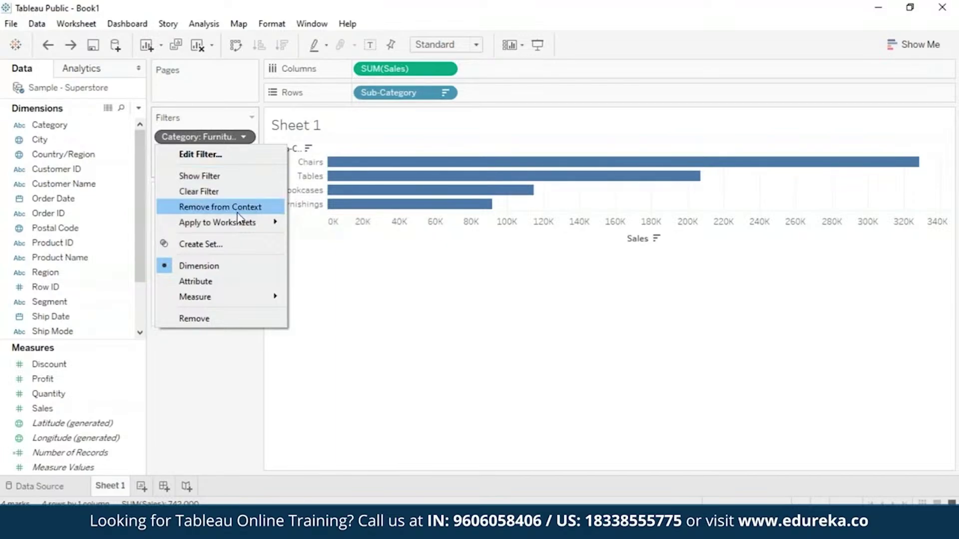
click(240, 153)
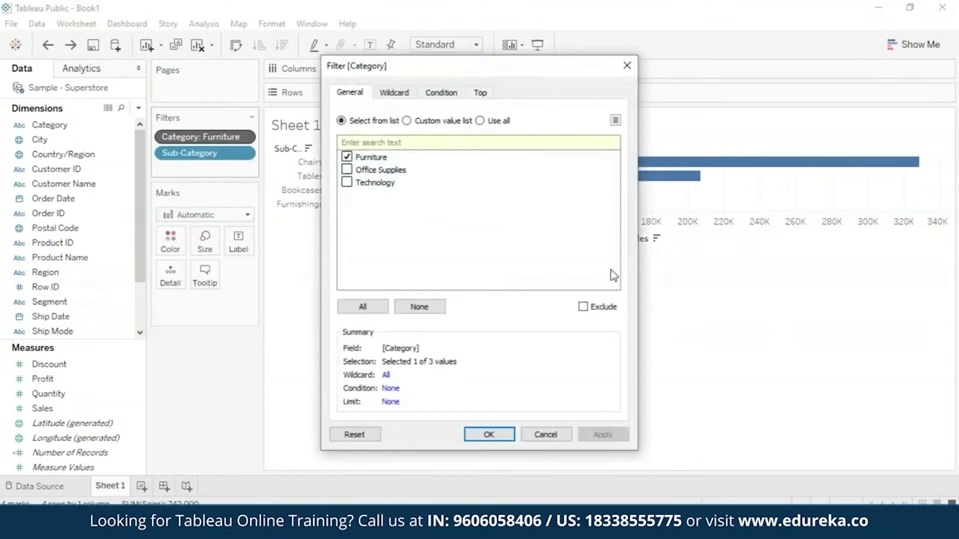
click(347, 157)
click(347, 169)
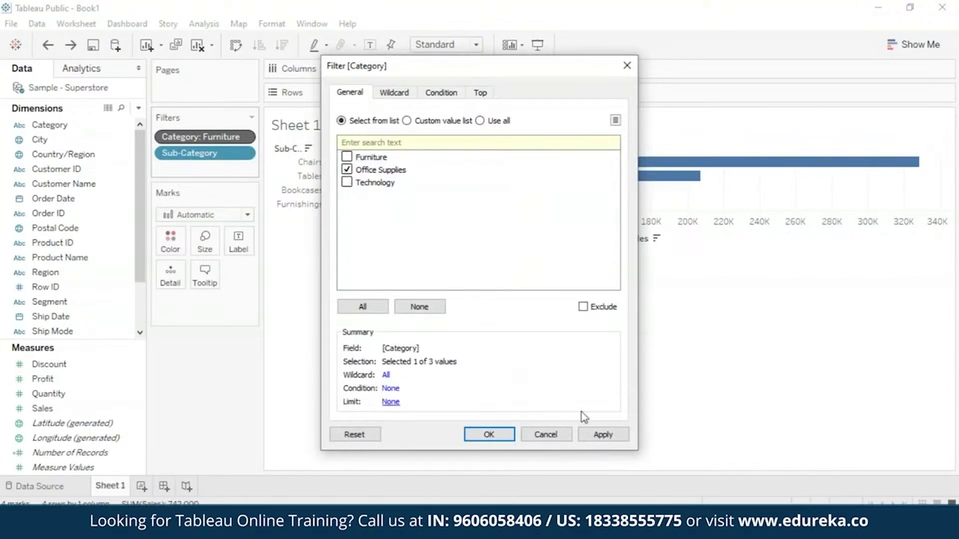
click(603, 434)
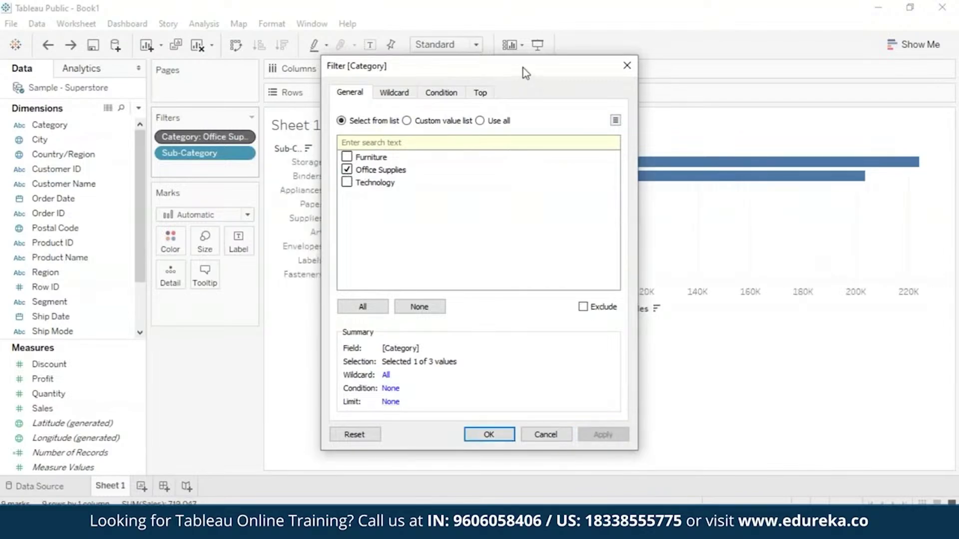
drag(523, 68, 790, 62)
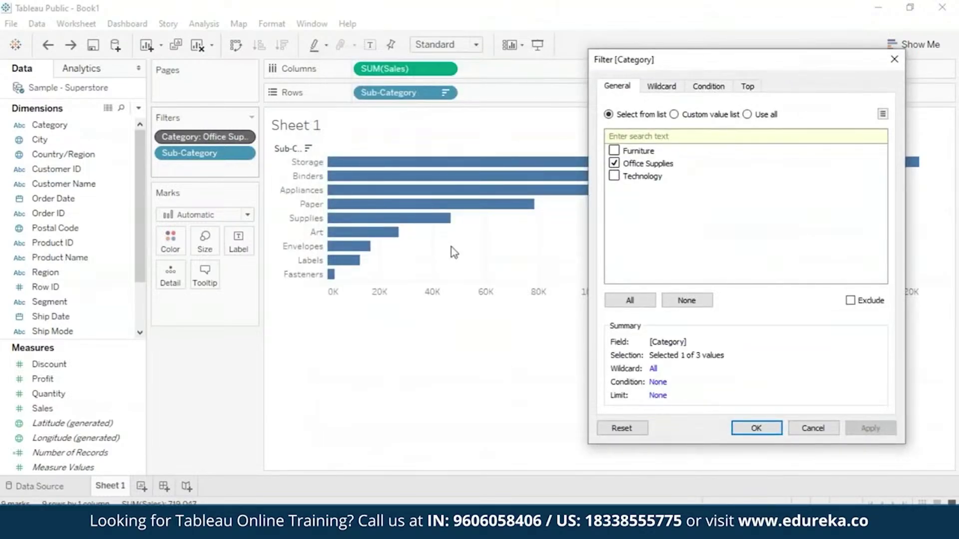
click(770, 431)
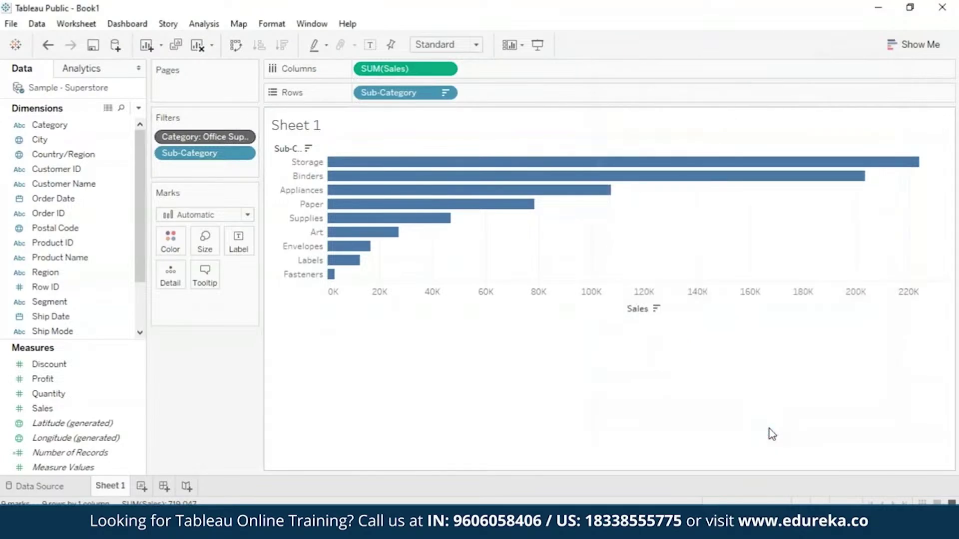
Remove the Category filter from context, then clear it to show the overall top ten.
click(244, 138)
click(242, 206)
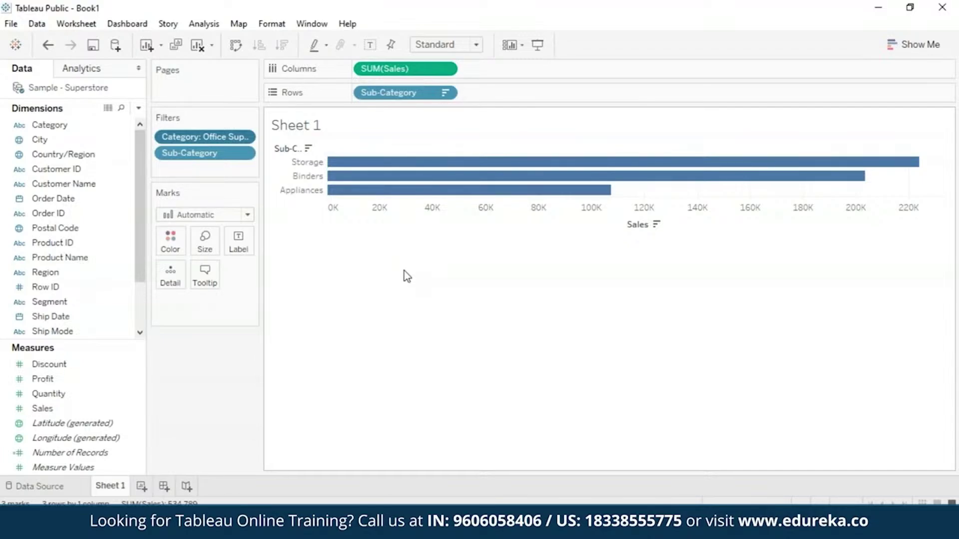
click(243, 138)
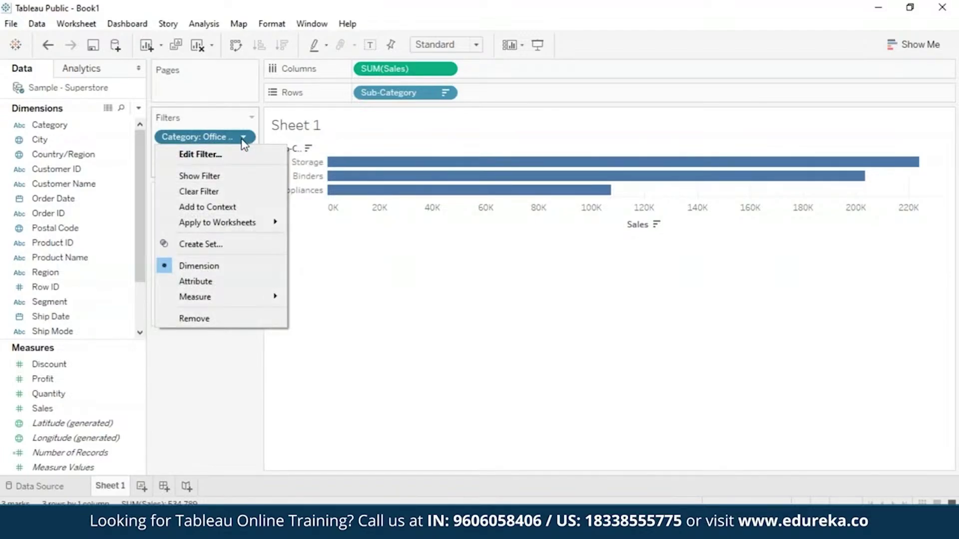
click(226, 194)
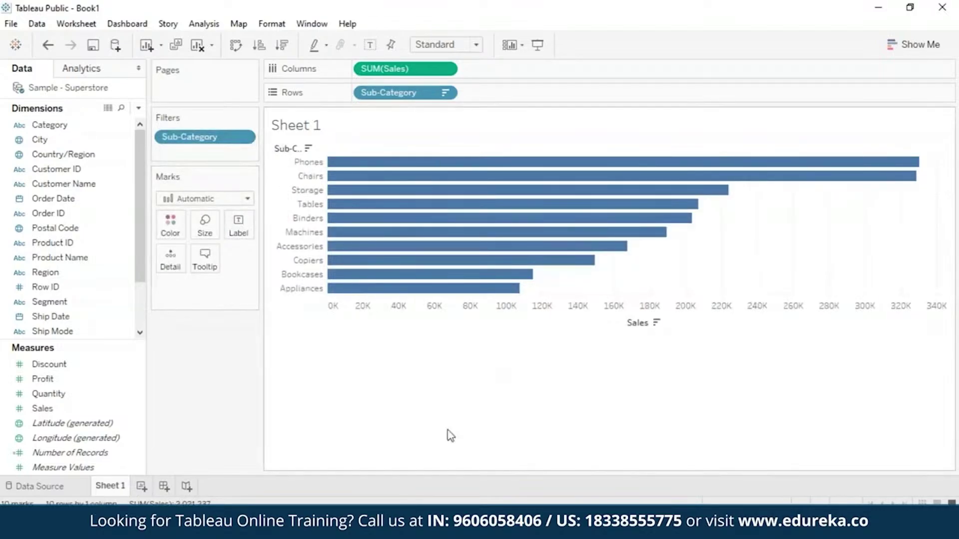